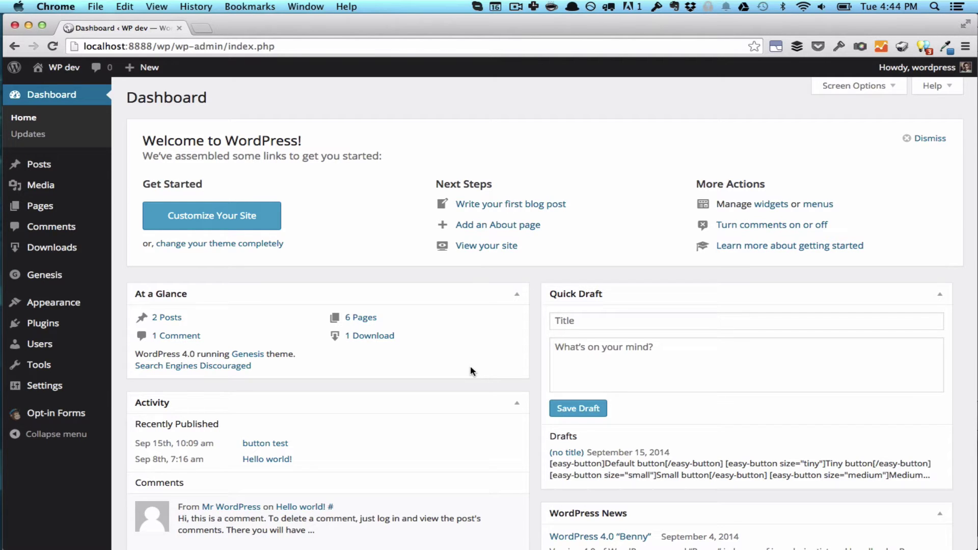
Create a new opt-in form titled 'my cool opt-in' and open its MailChimp integration settings
{"action": "mouse_move", "coordinate": [76, 414]}
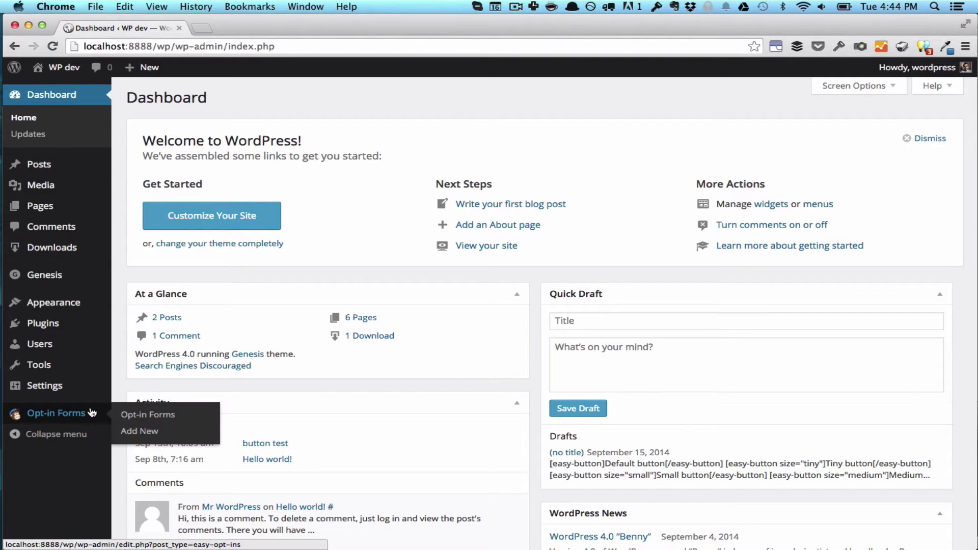
{"action": "left_click", "coordinate": [133, 433]}
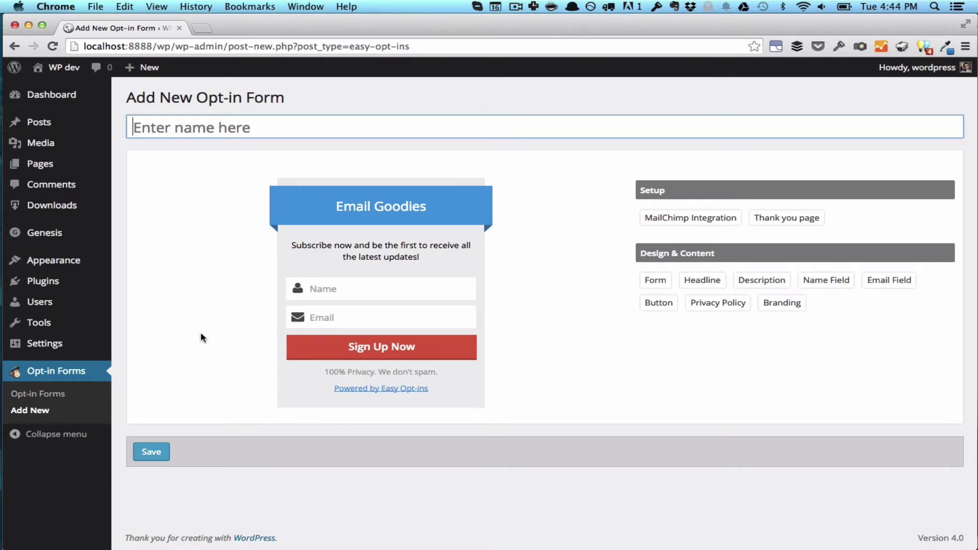
{"action": "type", "text": "my cool opt-in"}
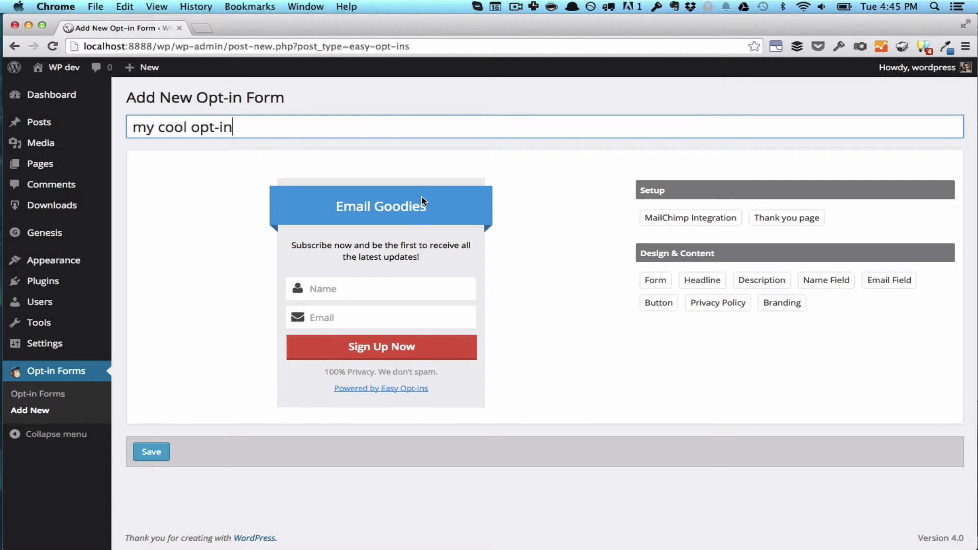
{"action": "left_click", "coordinate": [668, 225]}
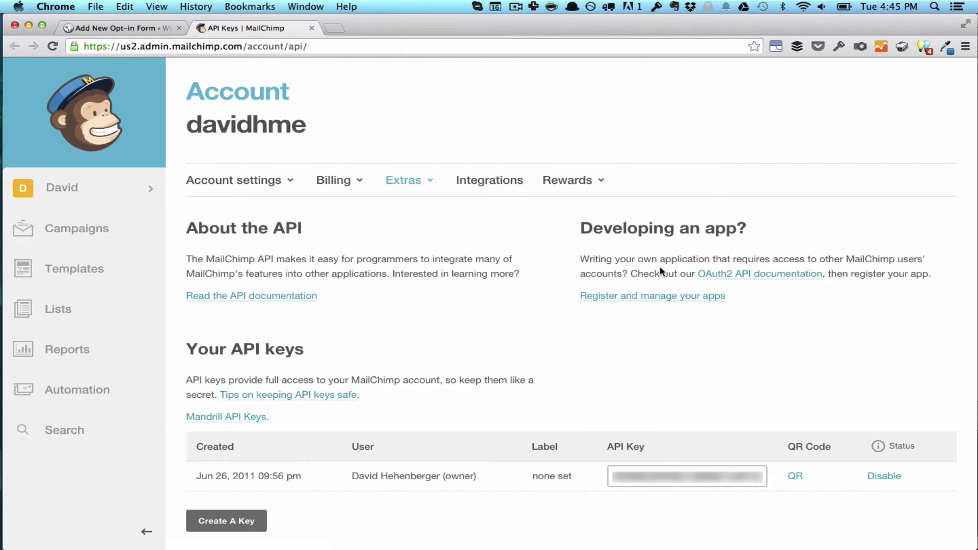
Copy the account's API key from the MailChimp API Keys page
{"action": "left_click", "coordinate": [673, 477]}
{"action": "key", "text": "super+c"}
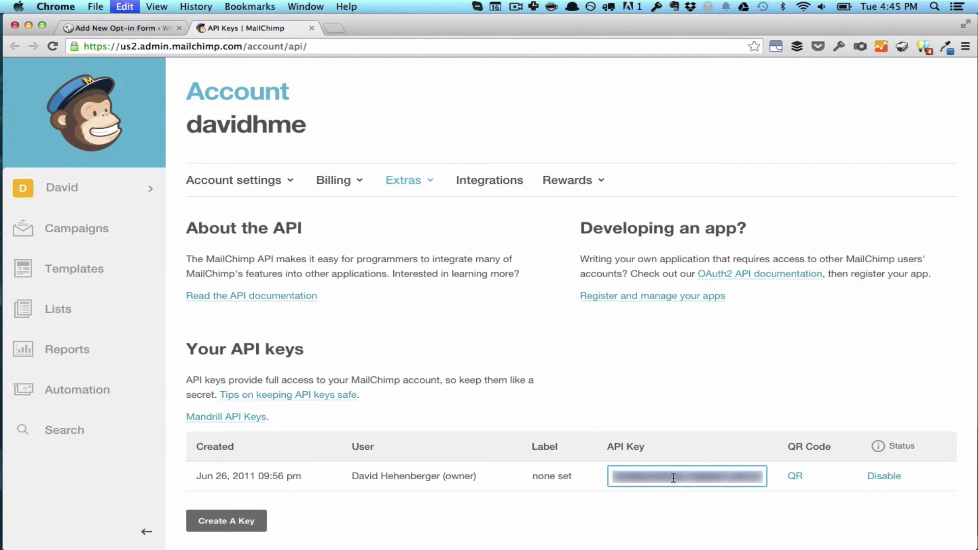
Back in WordPress, paste the copied MailChimp API key into the form's API Key field
{"action": "key", "text": "super+shift+bracketleft"}
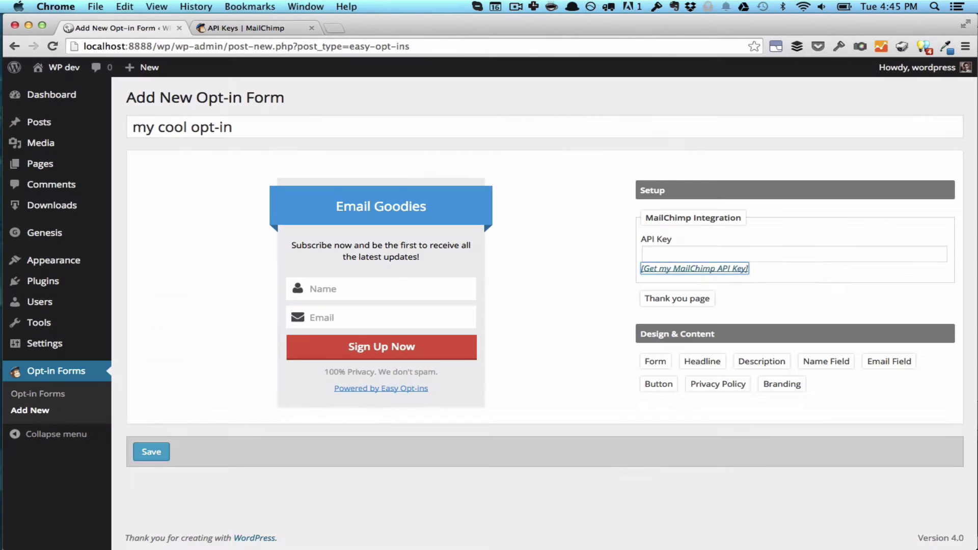
{"action": "left_click", "coordinate": [670, 255]}
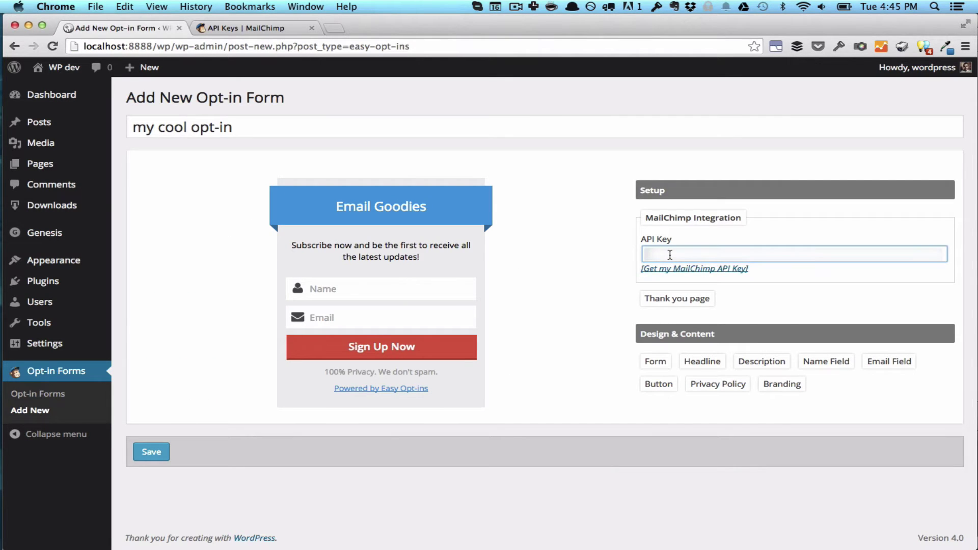
{"action": "key", "text": "super+v"}
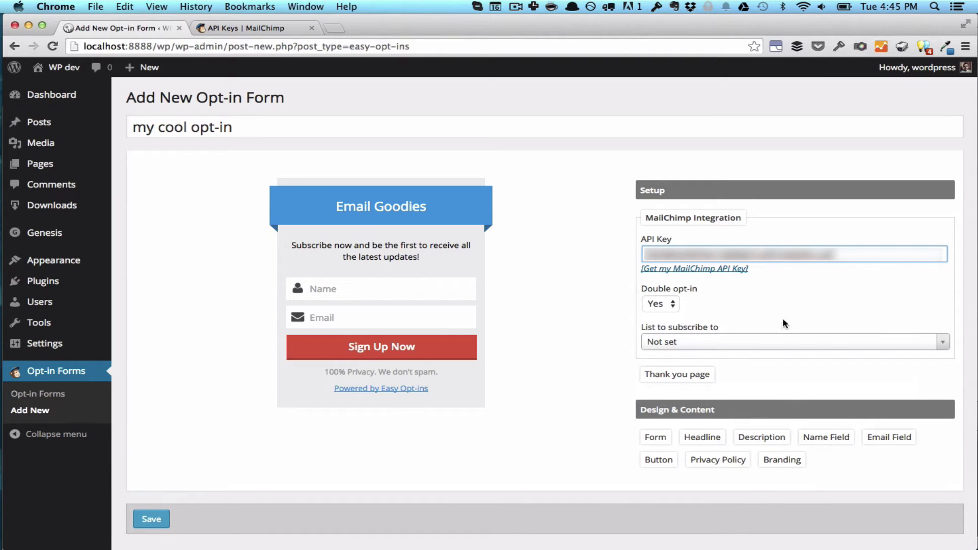
Subscribe sign-ups to the 'Easy opt-ins test' list and set double opt-in to No
{"action": "left_click", "coordinate": [751, 346]}
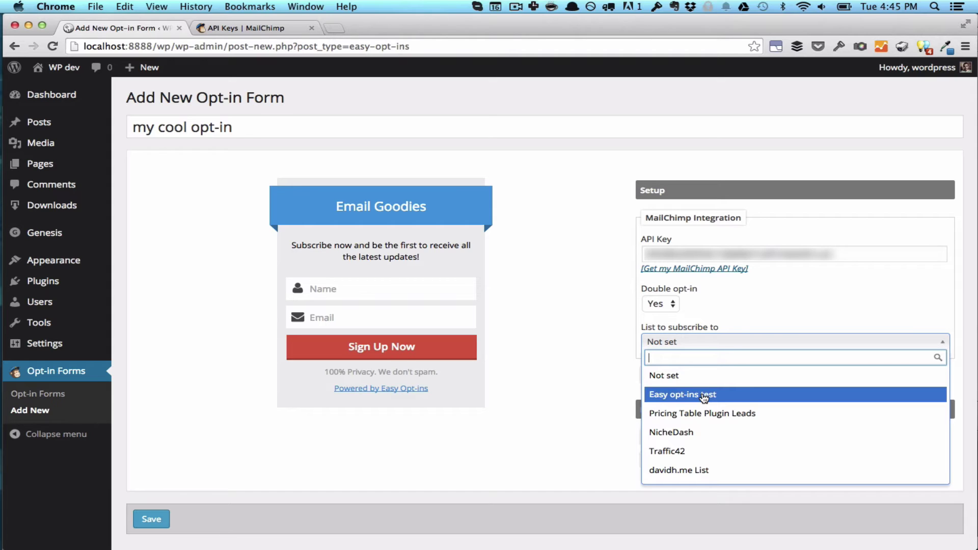
{"action": "left_click", "coordinate": [704, 396]}
{"action": "key", "text": "shift+Tab"}
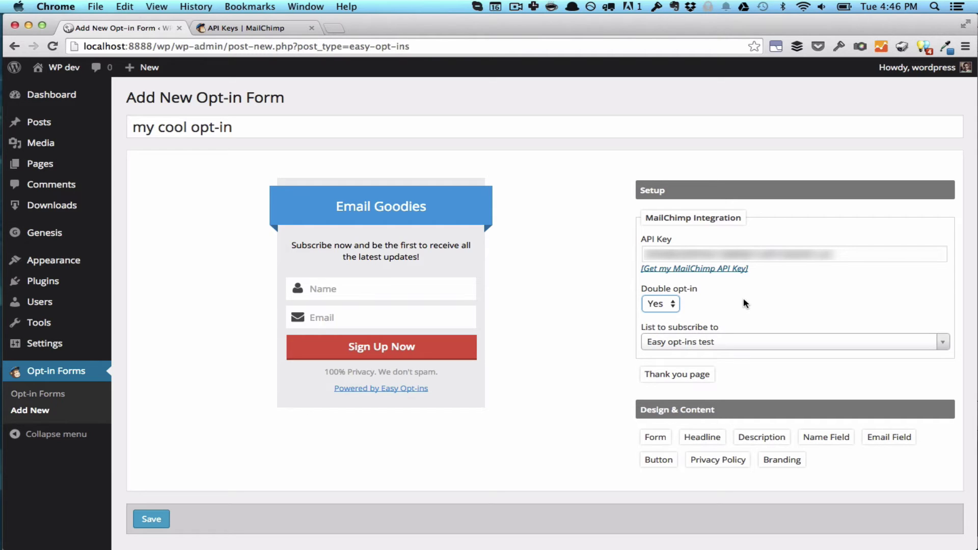
{"action": "key", "text": "space"}
{"action": "key", "text": "Up"}
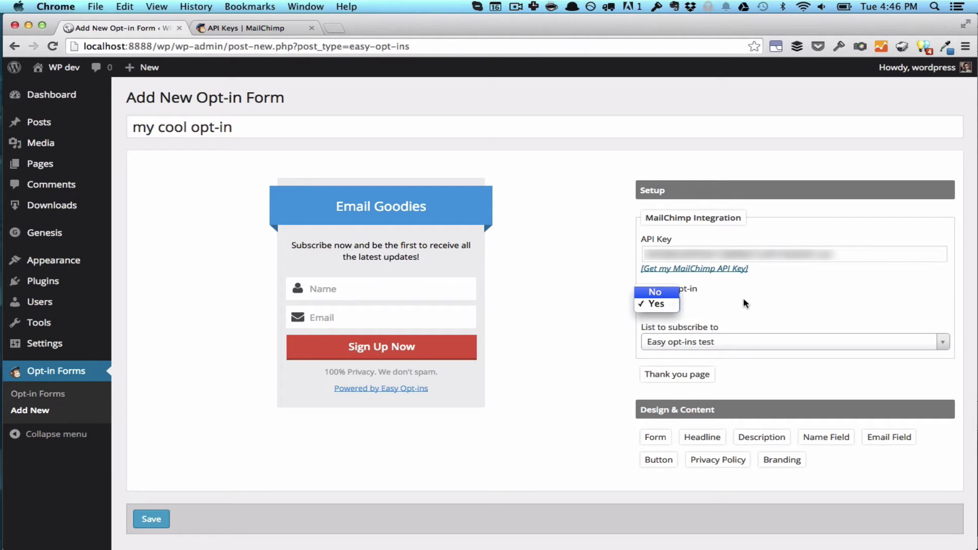
{"action": "key", "text": "Return"}
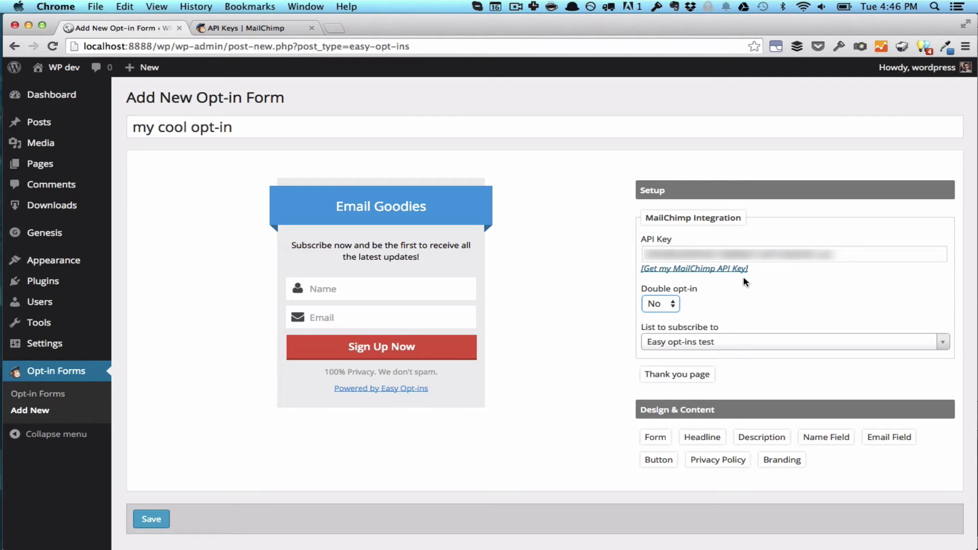
Show the form's Thank you page setting, where the redirect page is Not set
{"action": "left_click", "coordinate": [693, 377]}
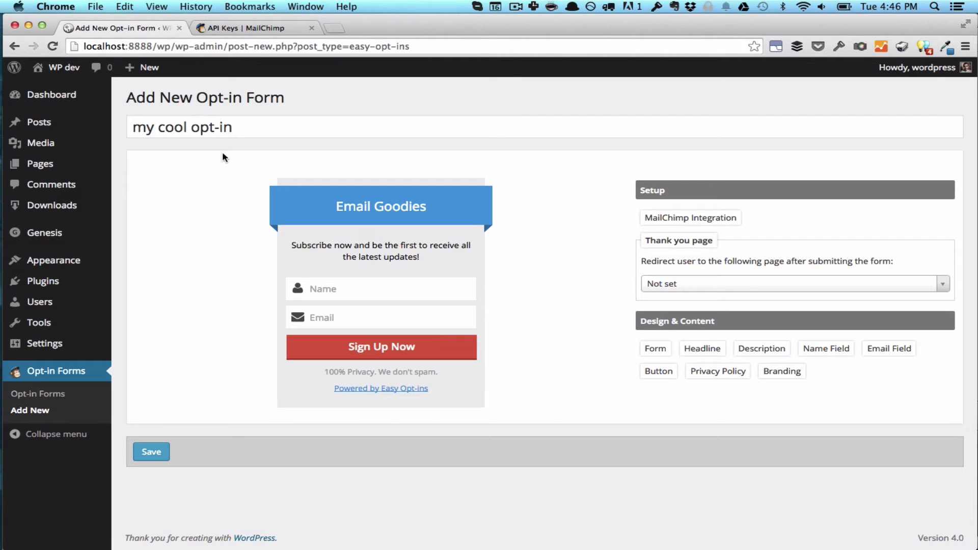
{"action": "mouse_move", "coordinate": [94, 174]}
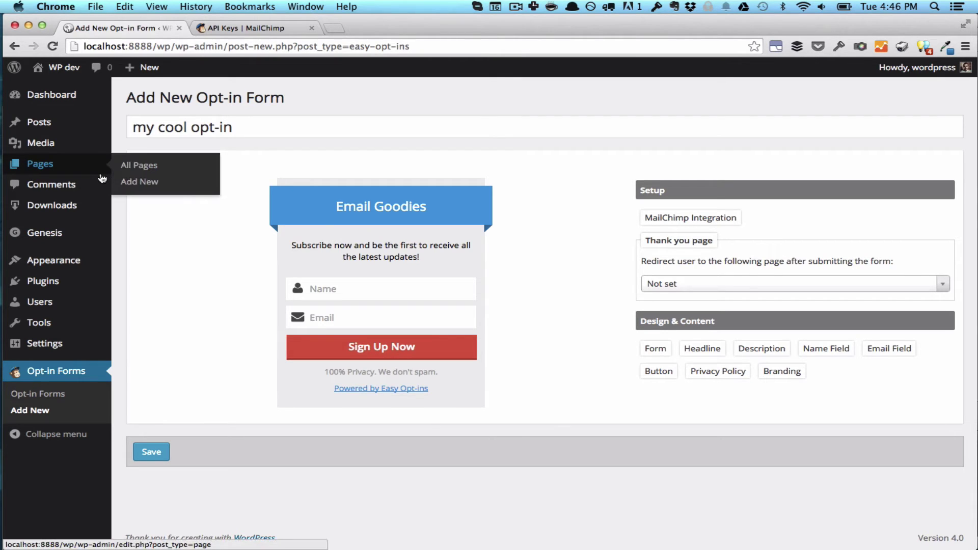
Publish a new page titled 'Thank you!' with the body 'Thanks for signing up!'
{"action": "left_click", "coordinate": [159, 190], "text": "super"}
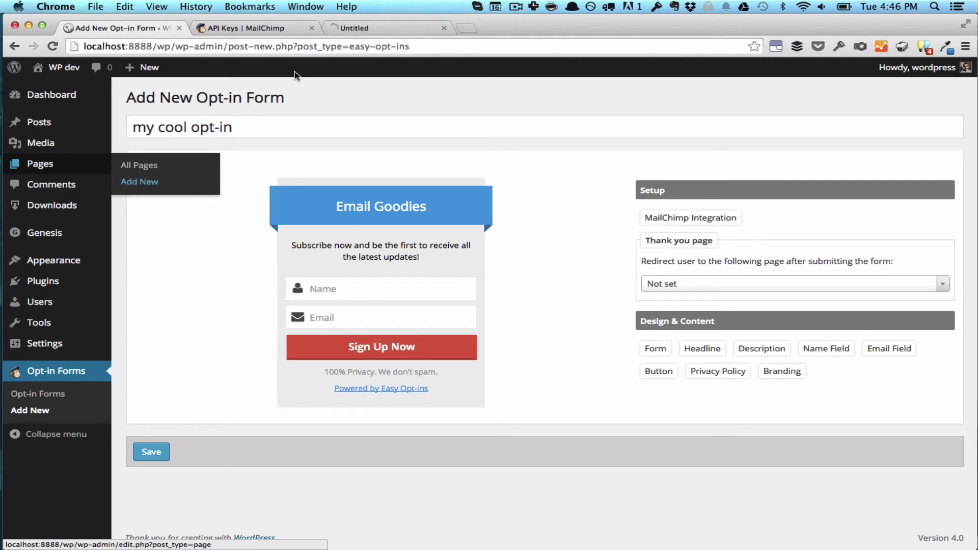
{"action": "left_click", "coordinate": [359, 28]}
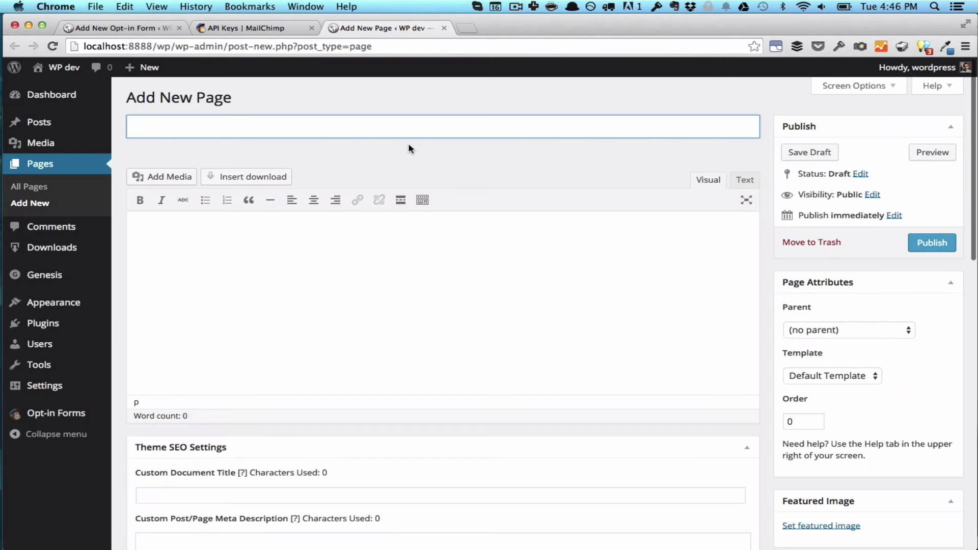
{"action": "type", "text": "Thank you!"}
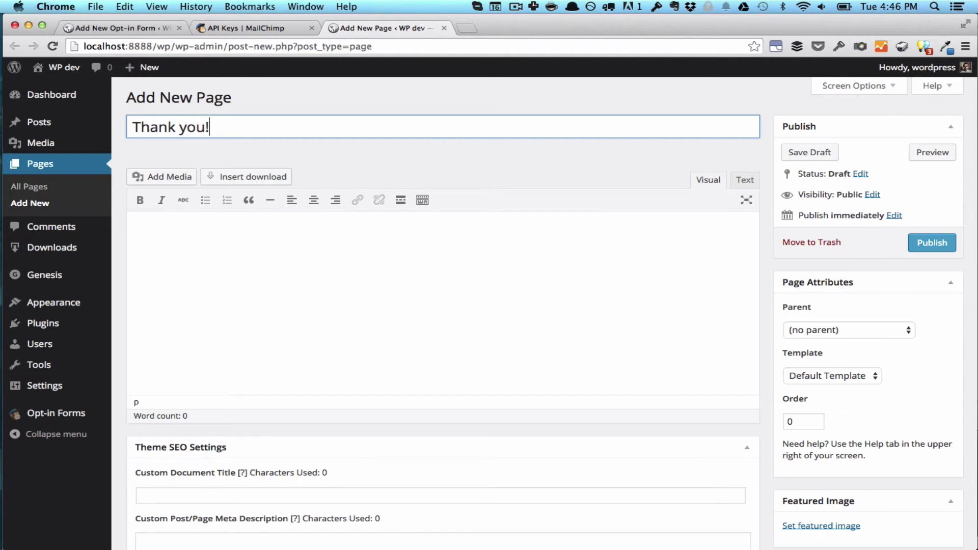
{"action": "left_click", "coordinate": [546, 301]}
{"action": "type", "text": "Than"}
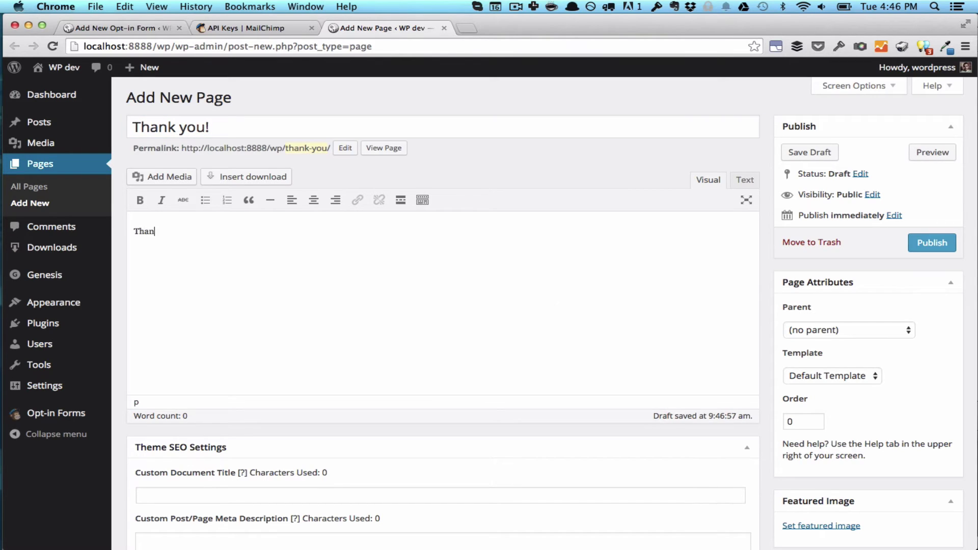
{"action": "type", "text": "ks for signing up!"}
{"action": "left_click", "coordinate": [922, 247]}
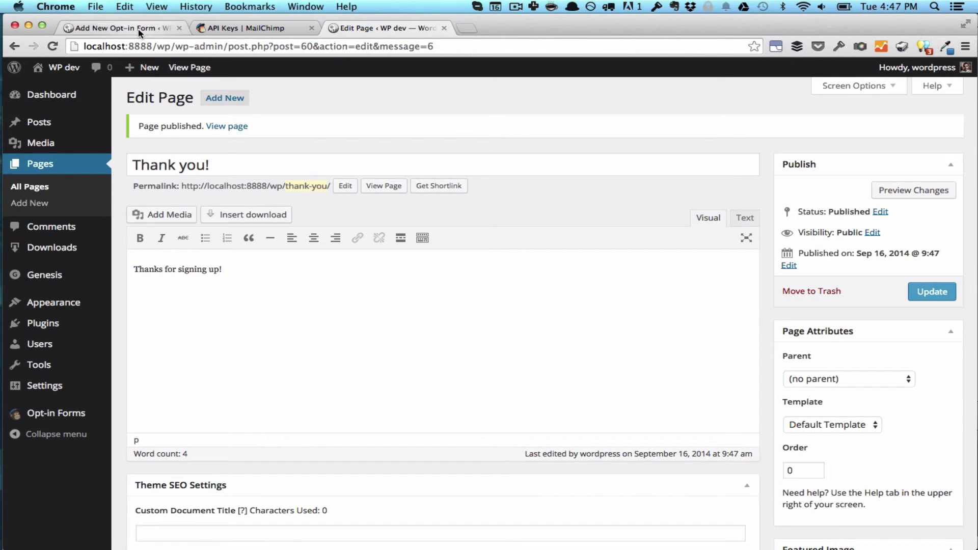
{"action": "left_click", "coordinate": [139, 30]}
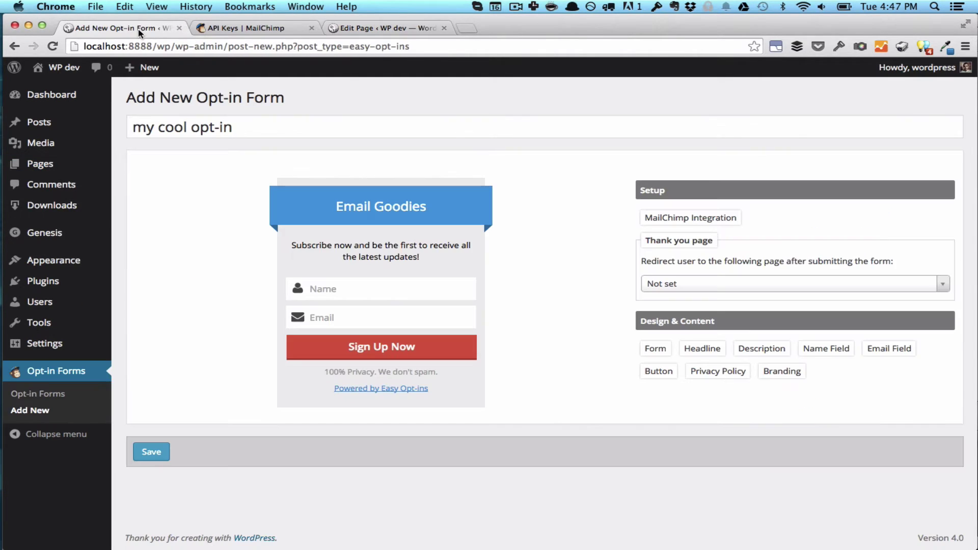
Save the opt-in form and select the missing thank-you page warning text
{"action": "left_click", "coordinate": [162, 452]}
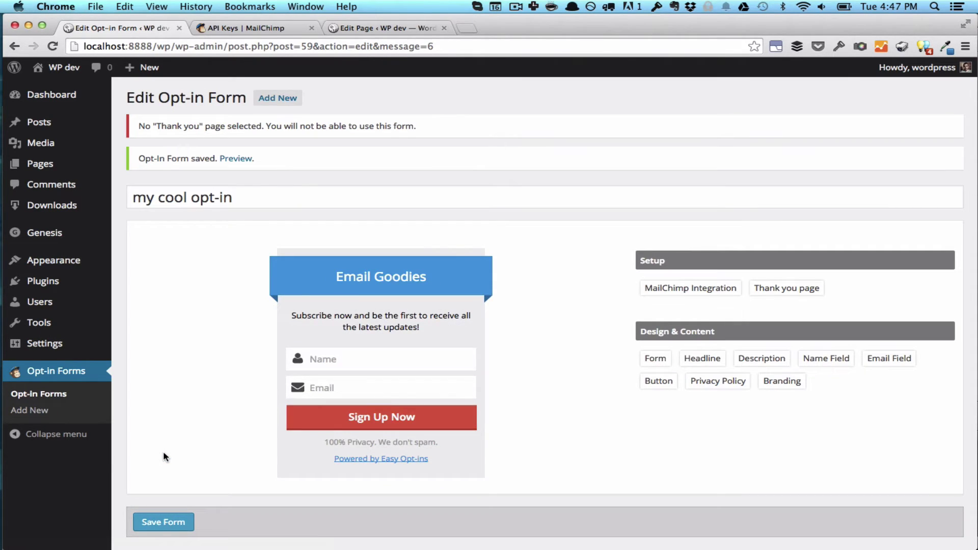
{"action": "double_click", "coordinate": [337, 126]}
{"action": "triple_click", "coordinate": [332, 127]}
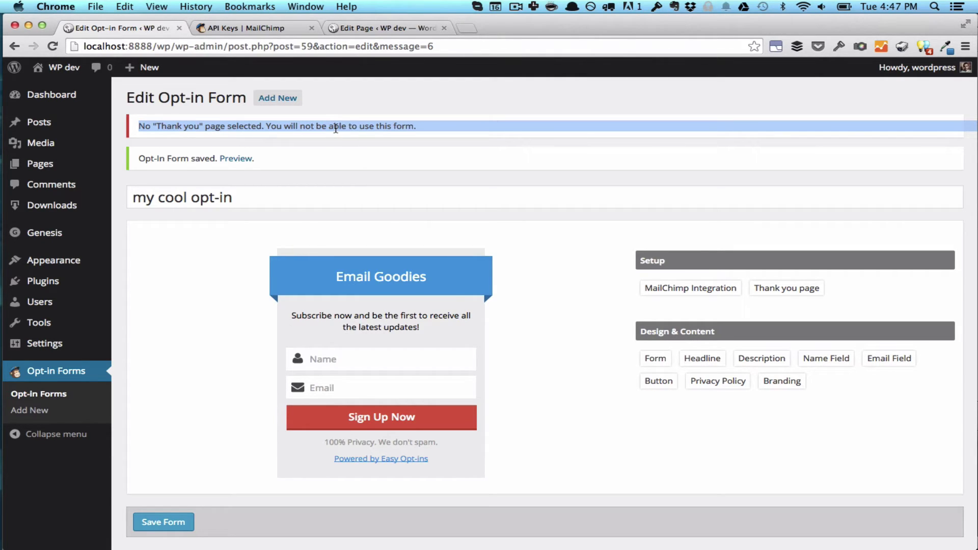
Set the form's thank-you redirect to the 'Thank you!' page
{"action": "left_click", "coordinate": [799, 288]}
{"action": "left_click", "coordinate": [764, 361]}
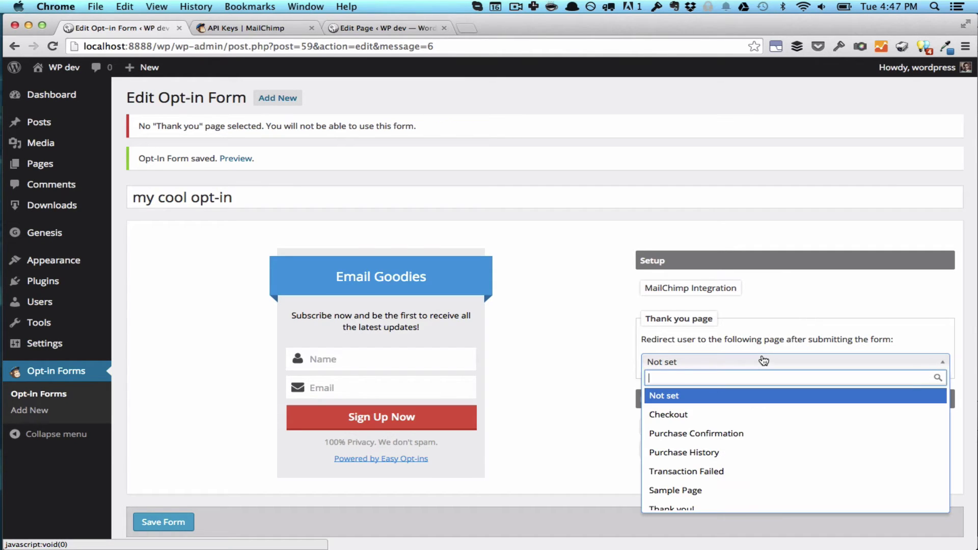
{"action": "type", "text": "tha"}
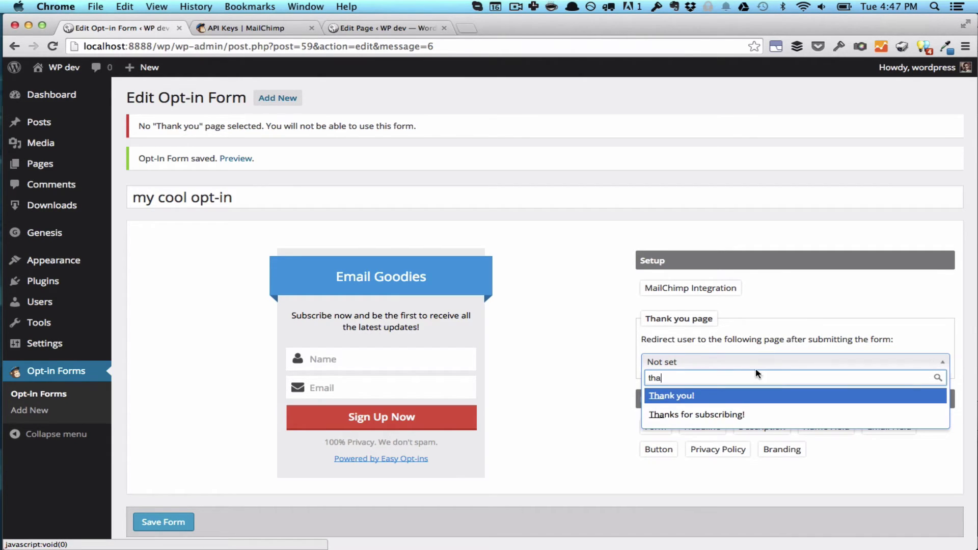
{"action": "left_click", "coordinate": [706, 397]}
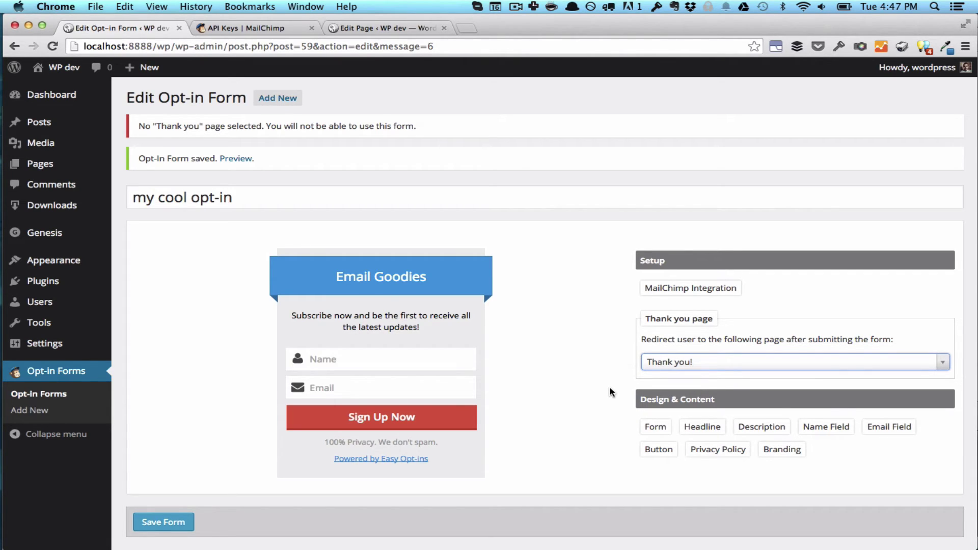
Replace the 'Email Goodies' headline copy with 'Join the list!'
{"action": "left_click", "coordinate": [380, 273]}
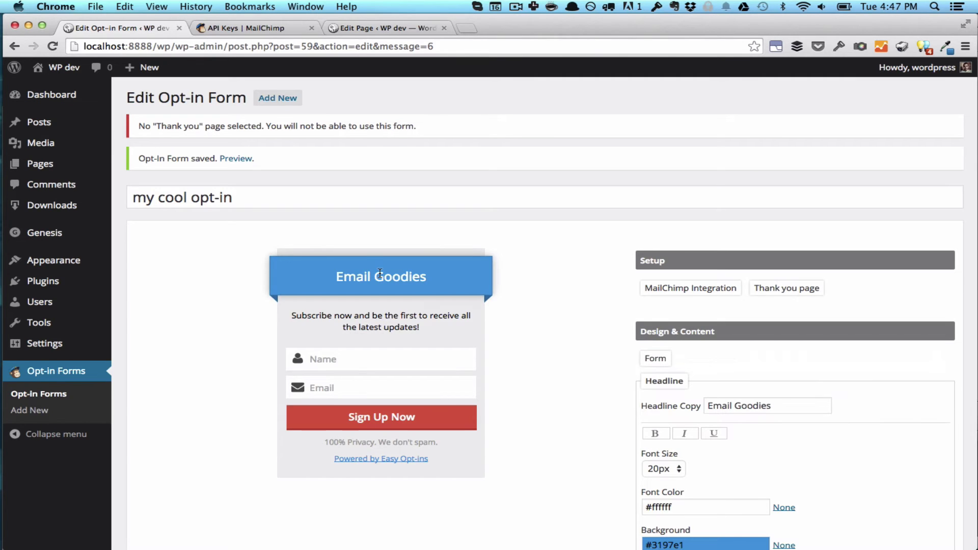
{"action": "scroll", "coordinate": [541, 332], "scroll_direction": "down", "scroll_amount": 2}
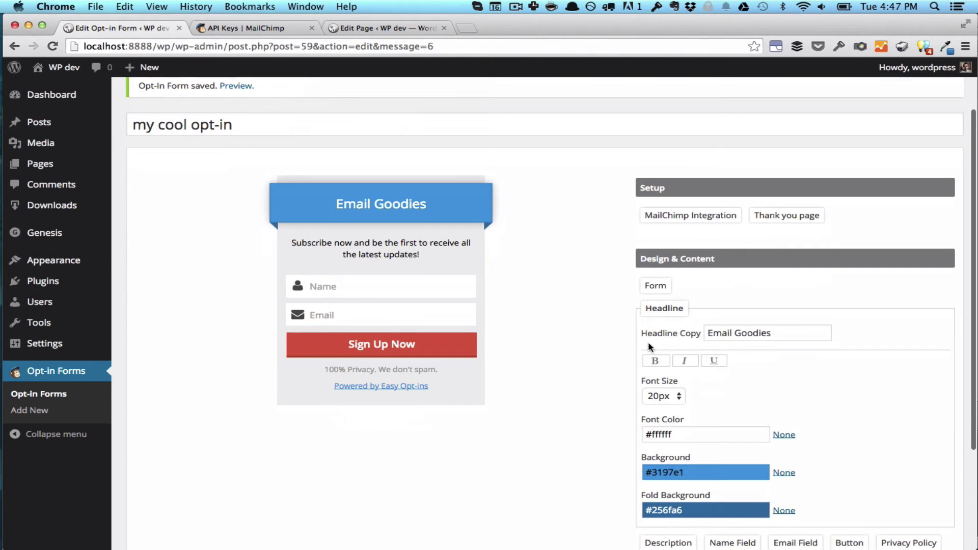
{"action": "left_click", "coordinate": [766, 333]}
{"action": "key", "text": "super+a"}
{"action": "key", "text": "BackSpace"}
{"action": "type", "text": "J"}
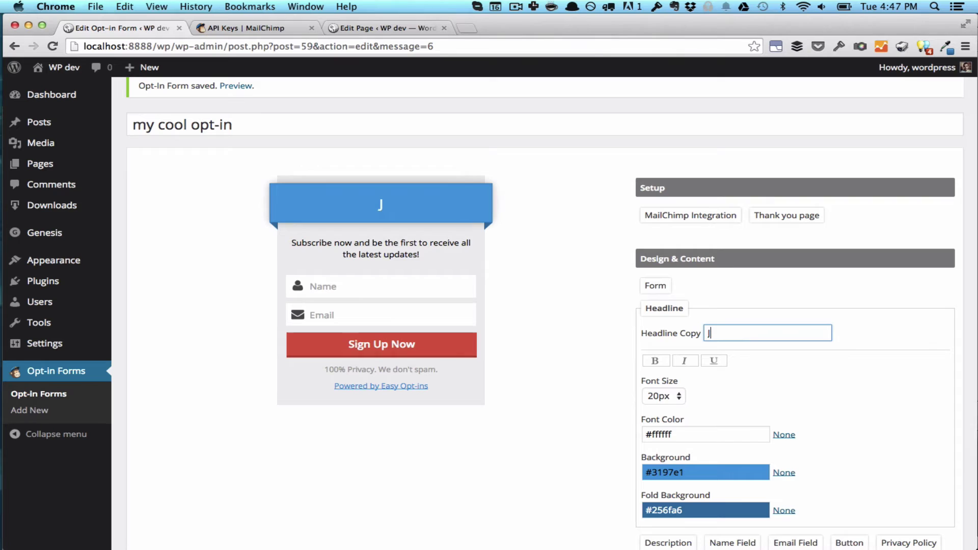
{"action": "type", "text": "oin the l"}
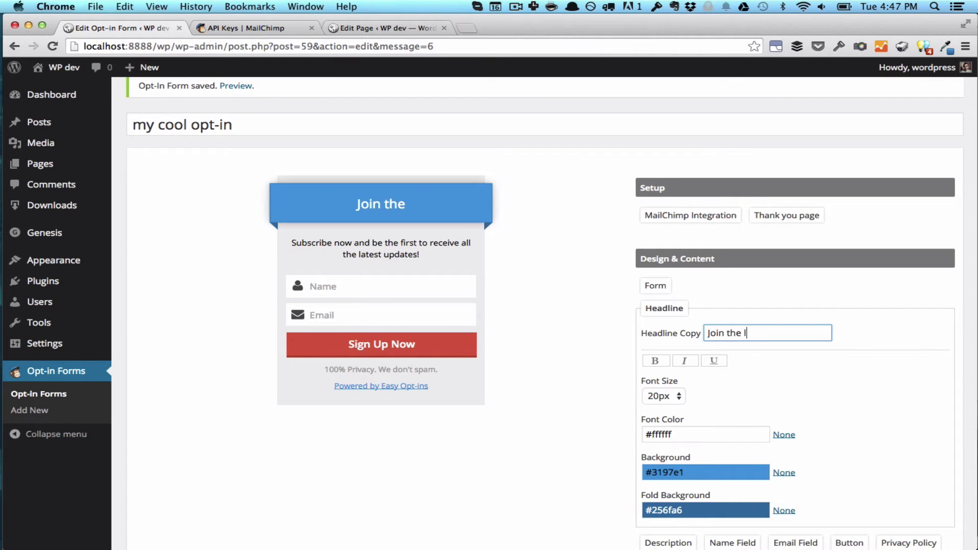
{"action": "type", "text": "ist!"}
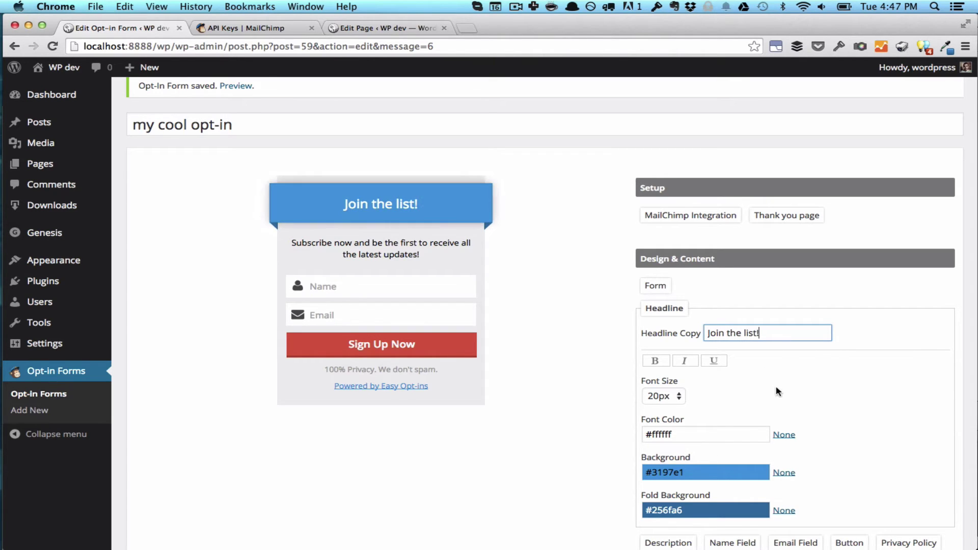
{"action": "scroll", "coordinate": [776, 395], "scroll_direction": "down", "scroll_amount": 2}
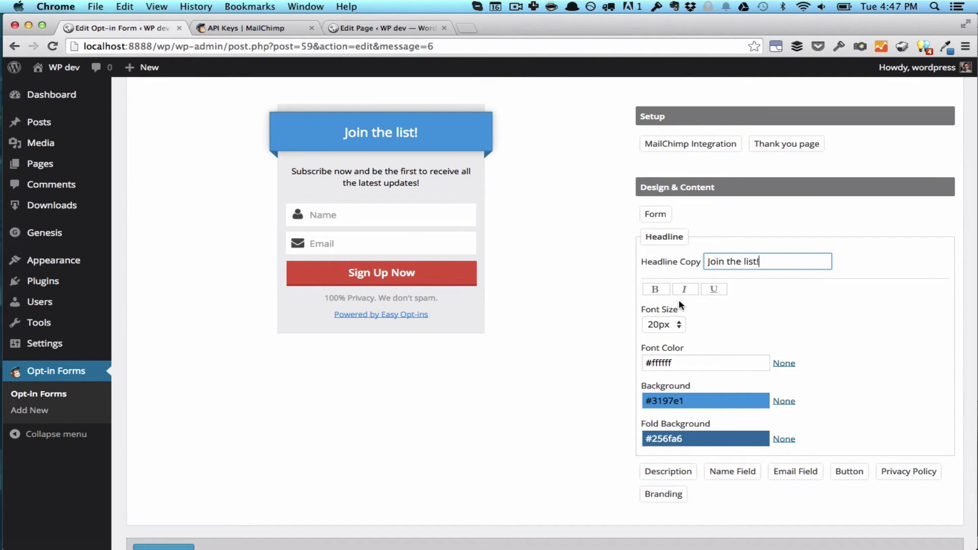
Toggle underline and italics on and off, leaving the headline plain
{"action": "left_click", "coordinate": [714, 288]}
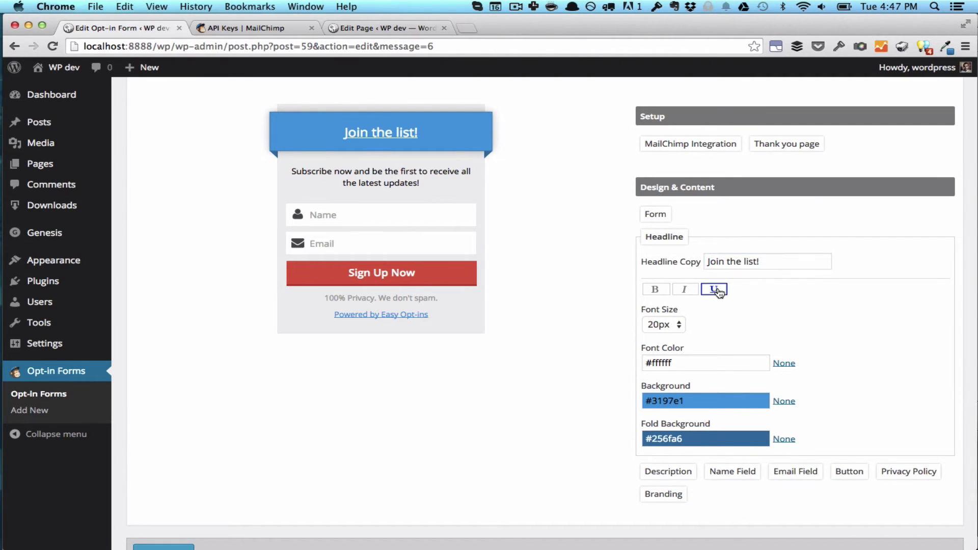
{"action": "left_click", "coordinate": [714, 289]}
{"action": "left_click", "coordinate": [686, 289]}
{"action": "left_click", "coordinate": [686, 289]}
{"action": "scroll", "coordinate": [451, 235], "scroll_direction": "up", "scroll_amount": 1}
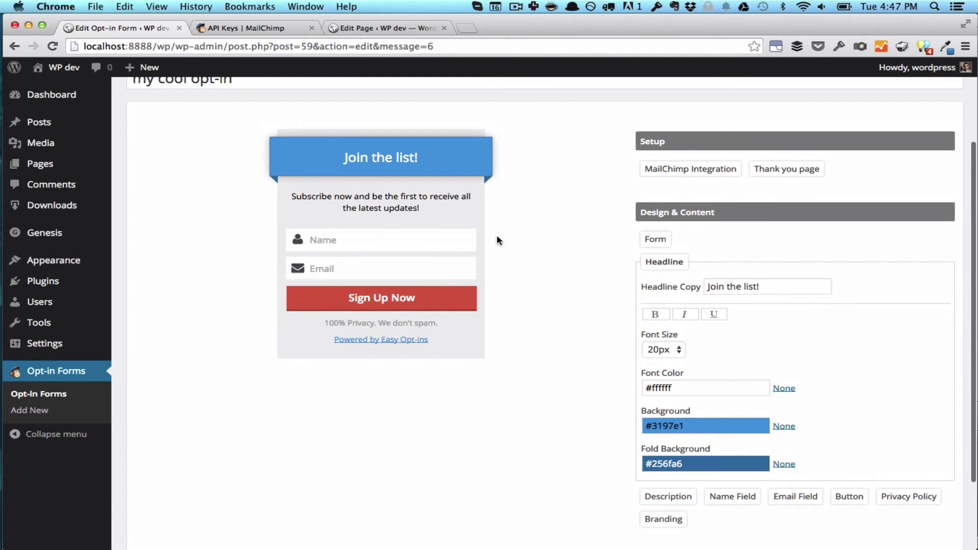
Try left alignment on the description before re-centring it, and hide then re-show the name field
{"action": "left_click", "coordinate": [386, 205]}
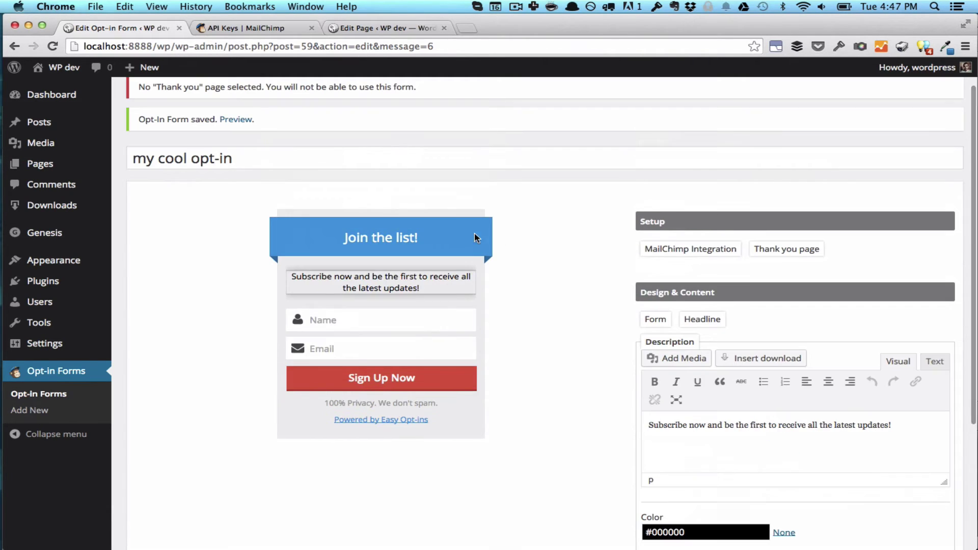
{"action": "left_click", "coordinate": [806, 382]}
{"action": "left_click", "coordinate": [834, 384]}
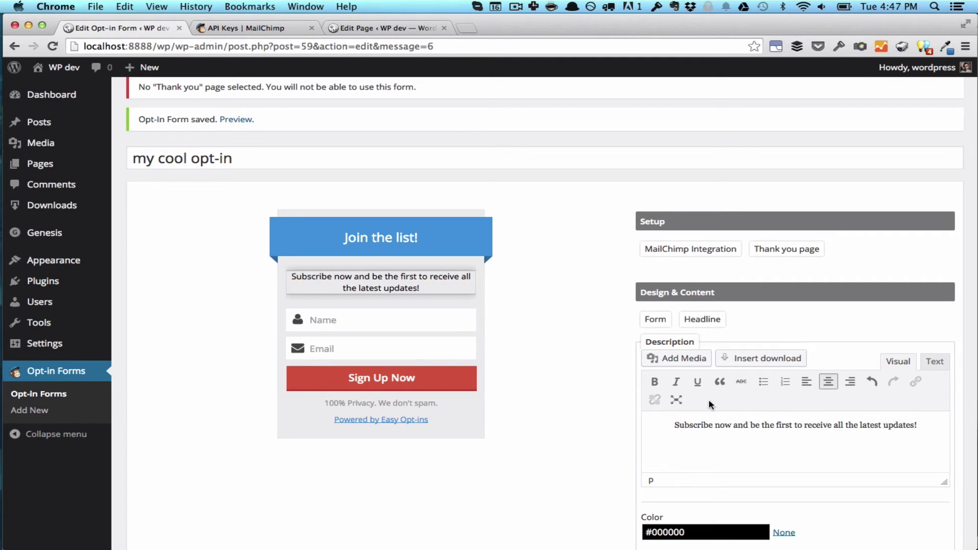
{"action": "scroll", "coordinate": [613, 402], "scroll_direction": "down", "scroll_amount": 1}
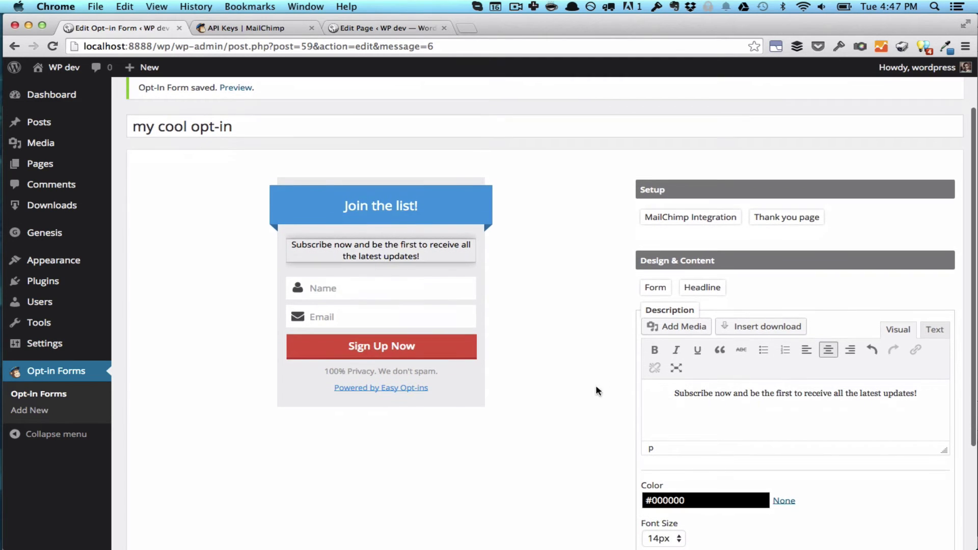
{"action": "left_click", "coordinate": [460, 294]}
{"action": "left_click", "coordinate": [648, 364]}
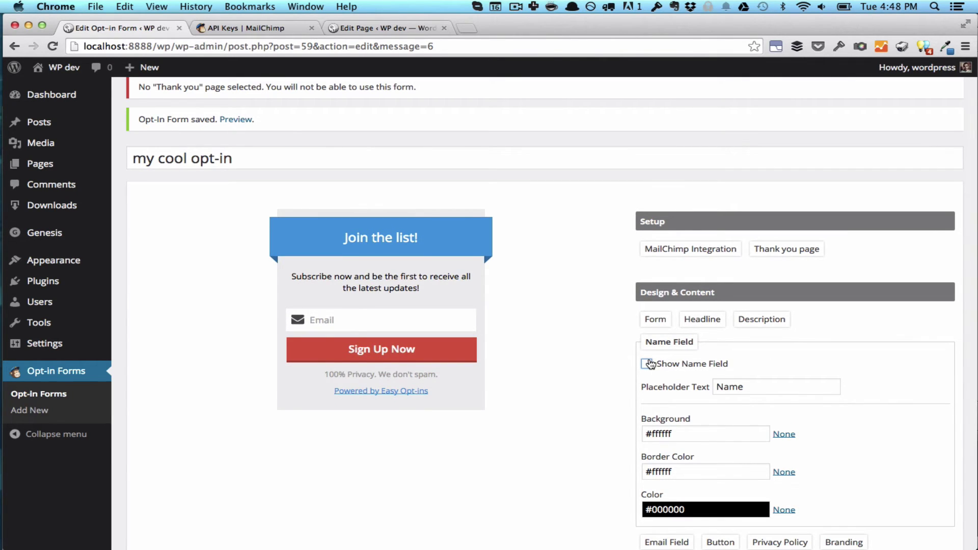
{"action": "left_click", "coordinate": [648, 363]}
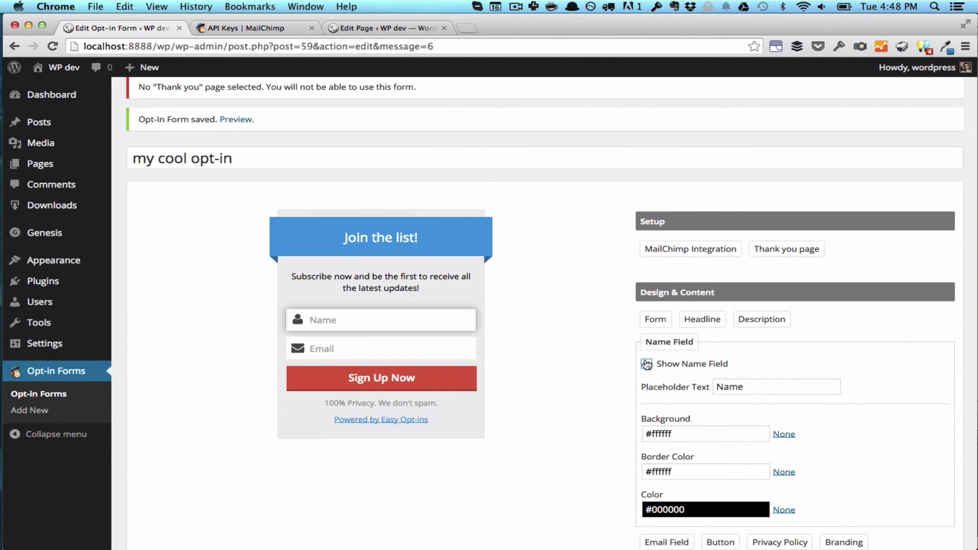
Check the sign-up button settings, reload the editor, and save the form
{"action": "left_click", "coordinate": [461, 381]}
{"action": "scroll", "coordinate": [555, 370], "scroll_direction": "down", "scroll_amount": 3}
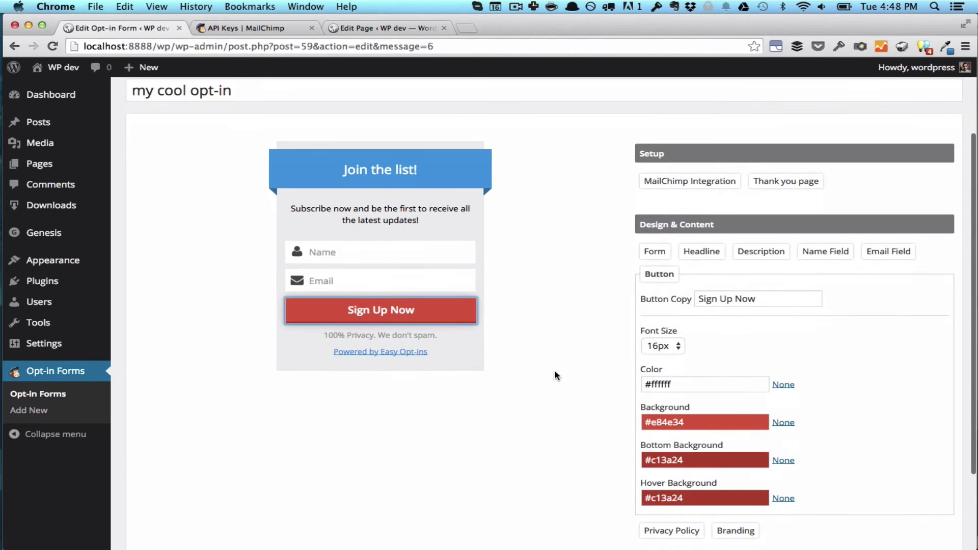
{"action": "key", "text": "super+r"}
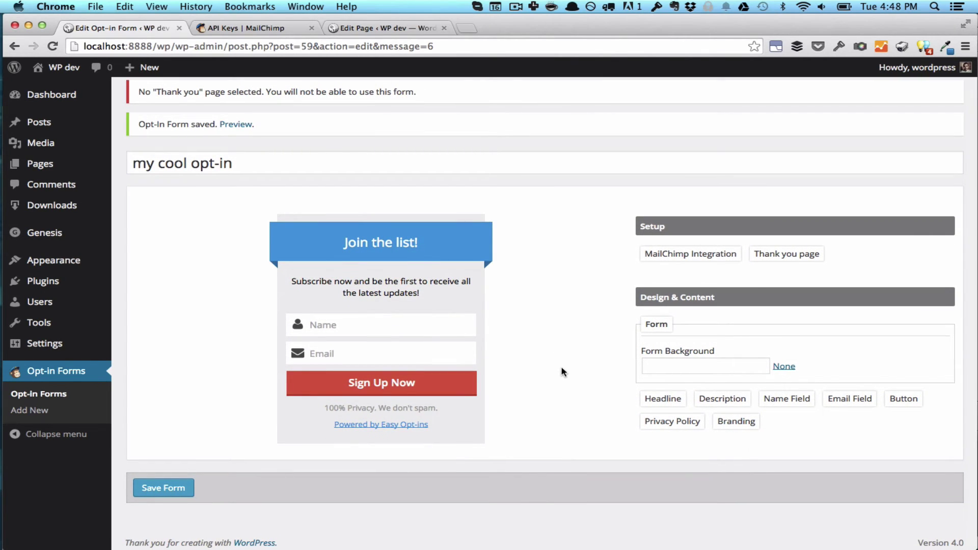
{"action": "left_click", "coordinate": [176, 489]}
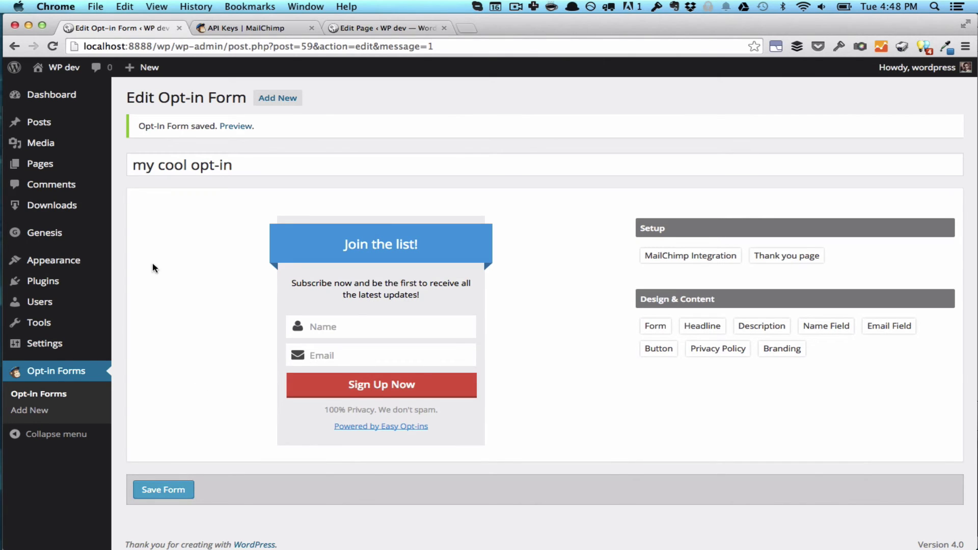
In Widgets, set the Primary Sidebar's Opt-in Widget to 'my cool opt-in' and save it
{"action": "mouse_move", "coordinate": [97, 262]}
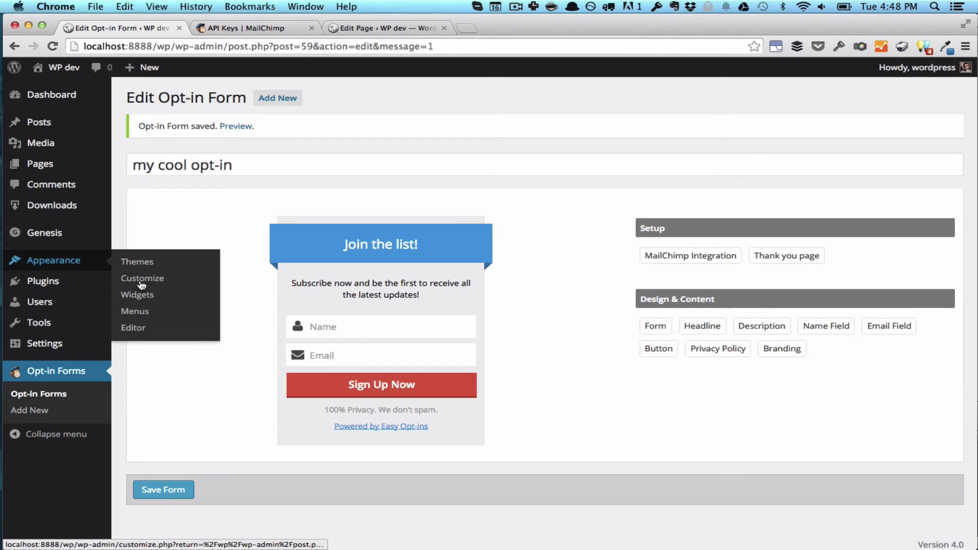
{"action": "left_click", "coordinate": [152, 298]}
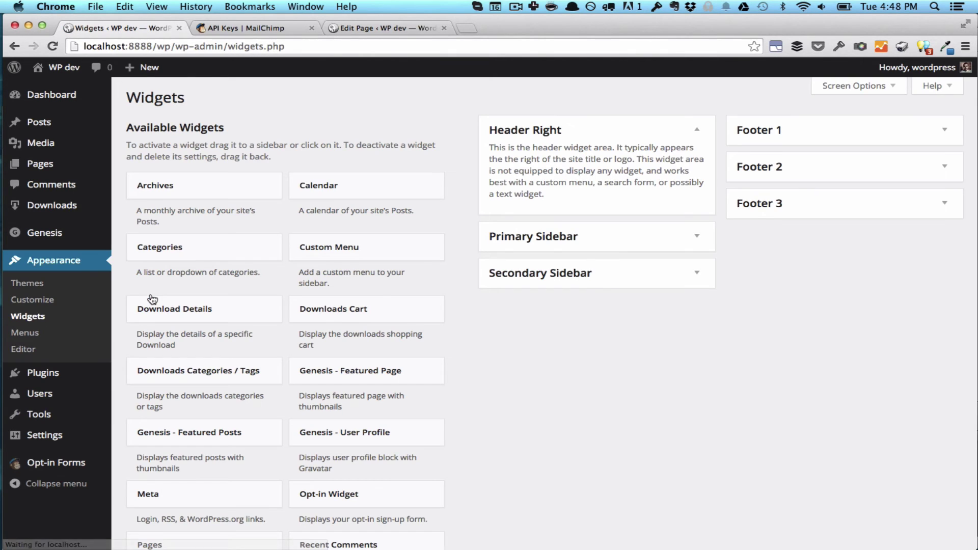
{"action": "left_click", "coordinate": [582, 247]}
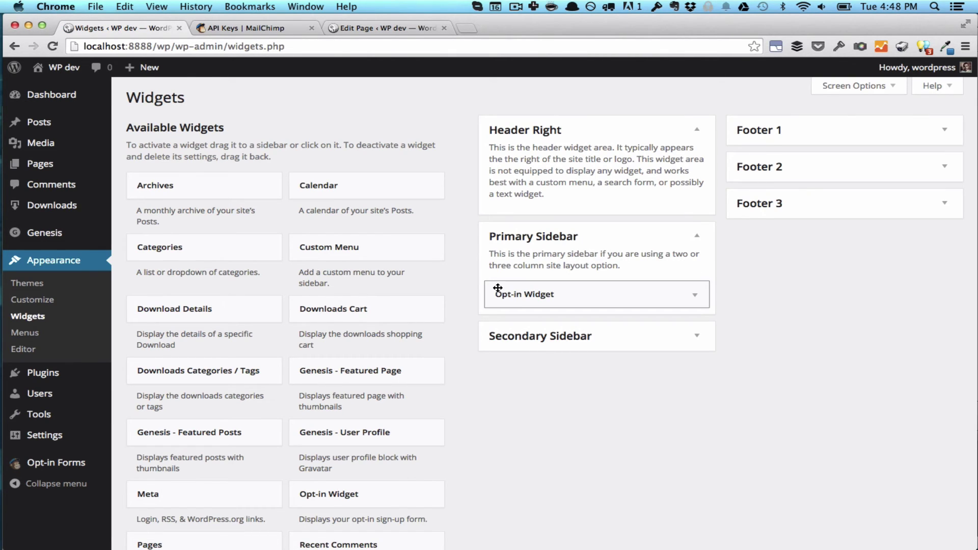
{"action": "left_click", "coordinate": [550, 294]}
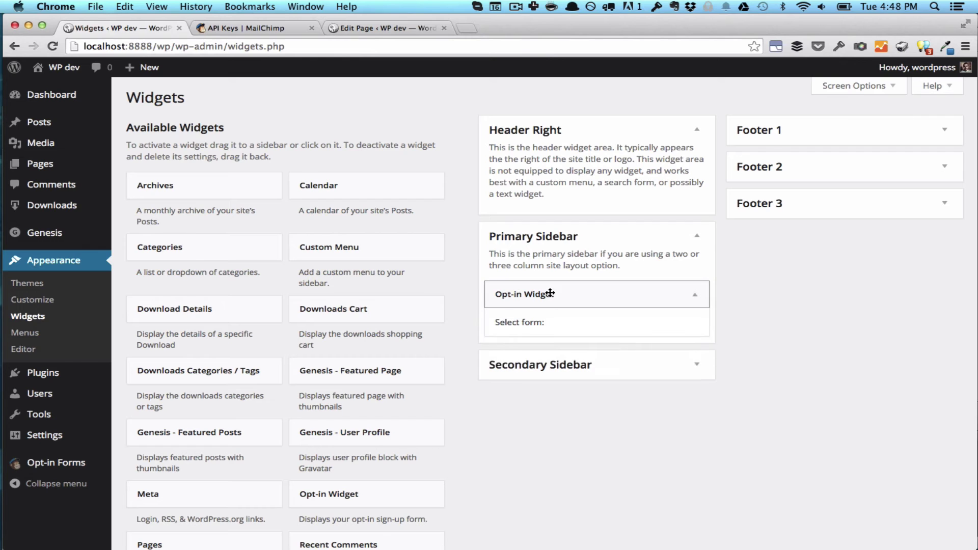
{"action": "scroll", "coordinate": [551, 293], "scroll_direction": "down", "scroll_amount": 1}
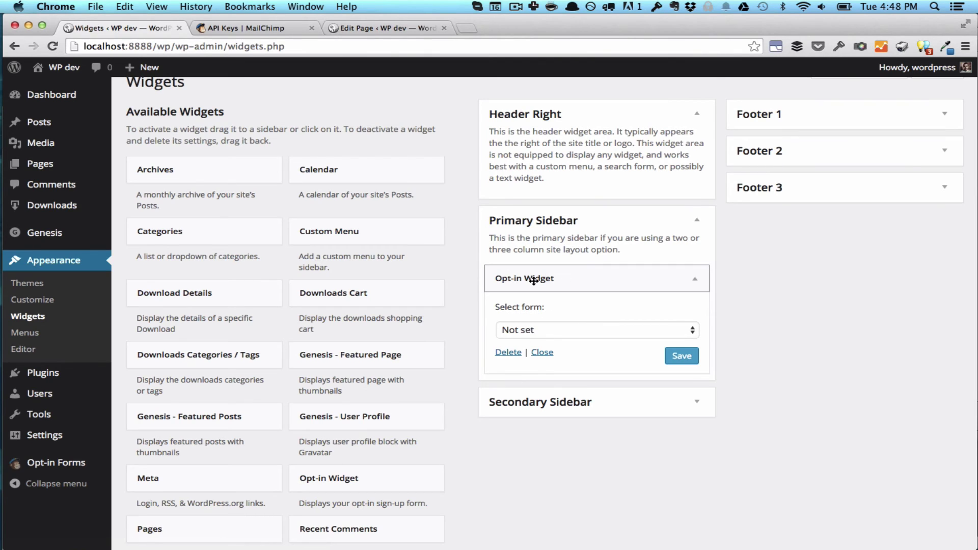
{"action": "left_click", "coordinate": [549, 330]}
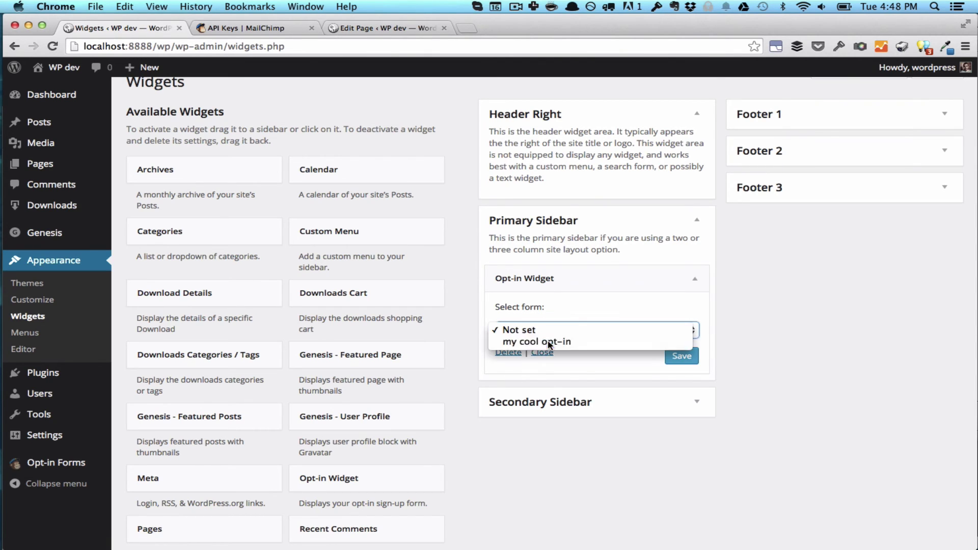
{"action": "left_click", "coordinate": [542, 343]}
{"action": "left_click", "coordinate": [683, 357]}
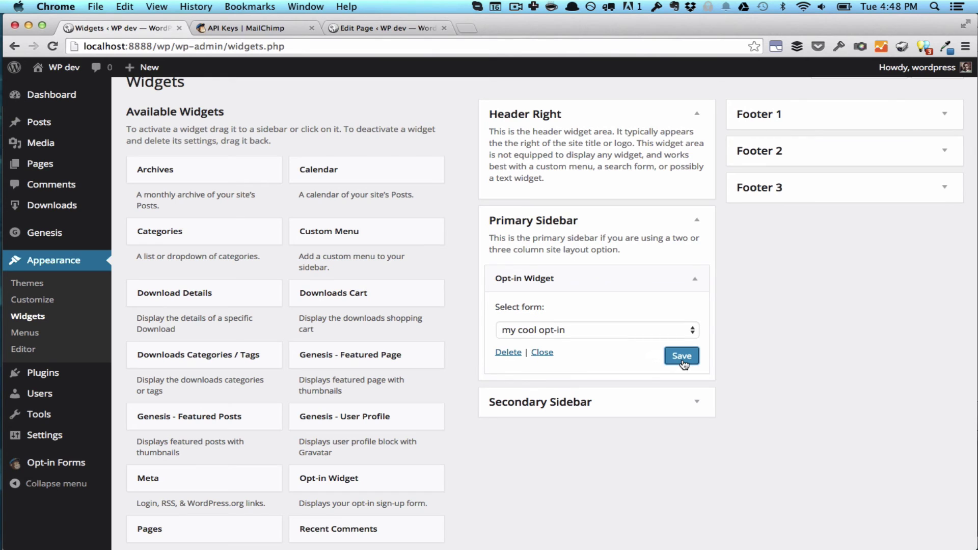
{"action": "scroll", "coordinate": [684, 365], "scroll_direction": "up", "scroll_amount": 1}
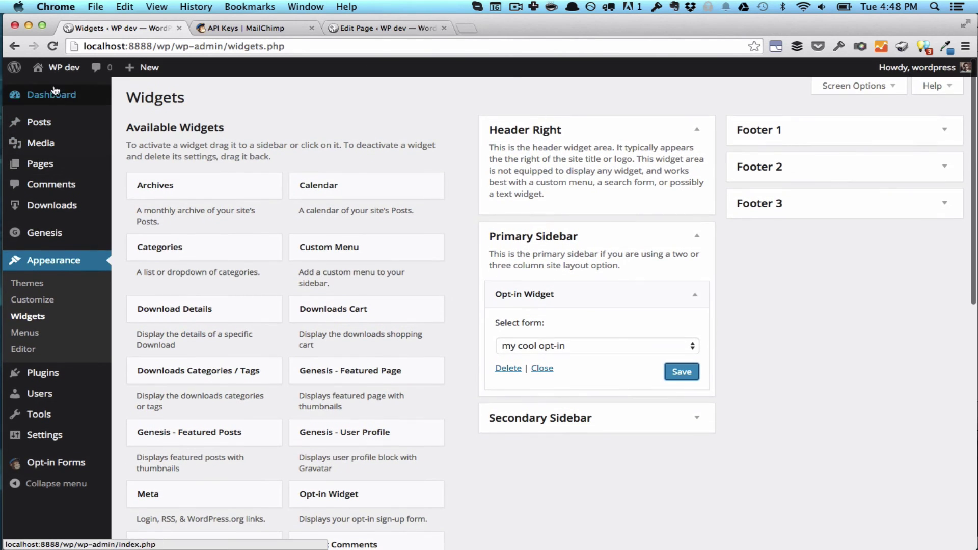
Visit the live site and submit a test signup with a subscriber name and e-mail address
{"action": "mouse_move", "coordinate": [64, 68]}
{"action": "left_click", "coordinate": [57, 88]}
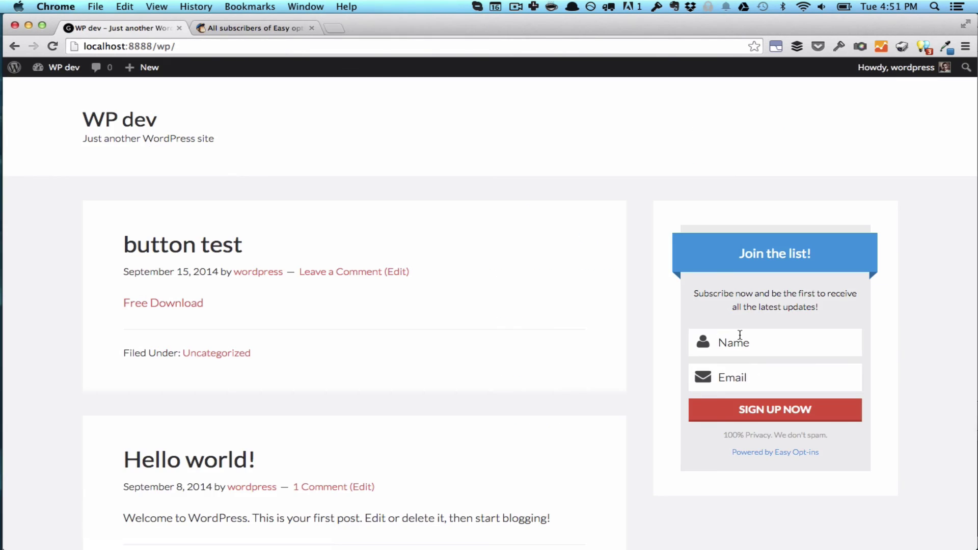
{"action": "left_click", "coordinate": [739, 335]}
{"action": "type", "text": "David"}
{"action": "key", "text": "Tab"}
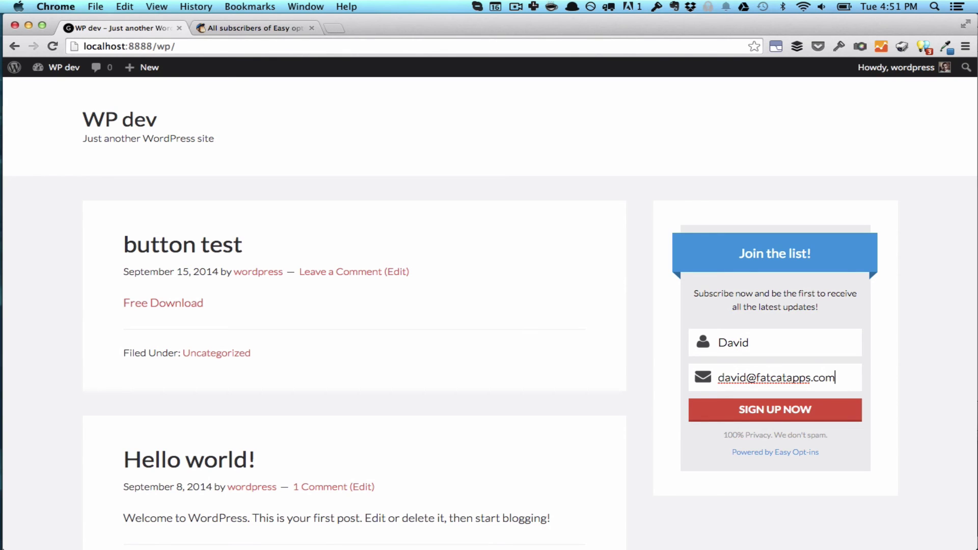
{"action": "left_click", "coordinate": [801, 419]}
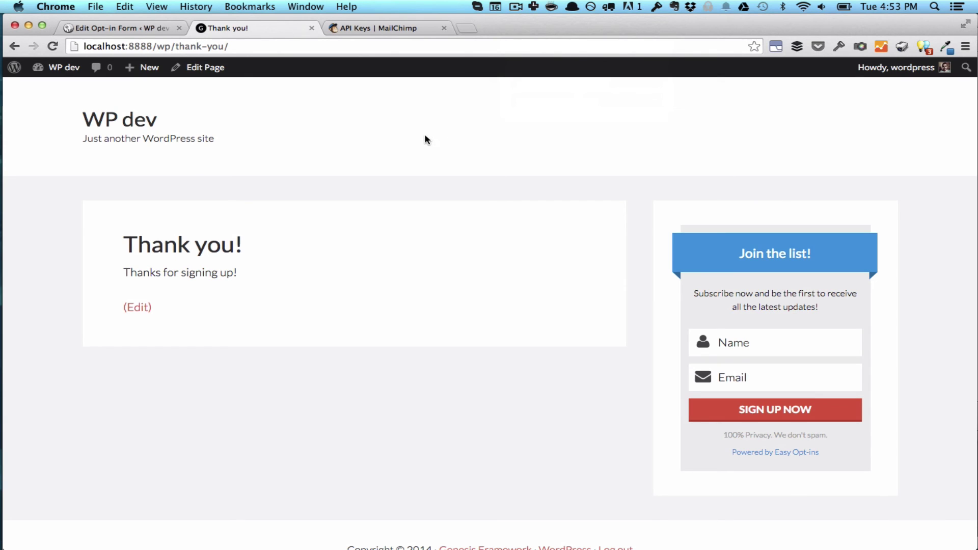
In MailChimp, open the 'Easy opt-ins test' list to see its 1 new subscriber from 9/16/14
{"action": "left_click", "coordinate": [381, 29]}
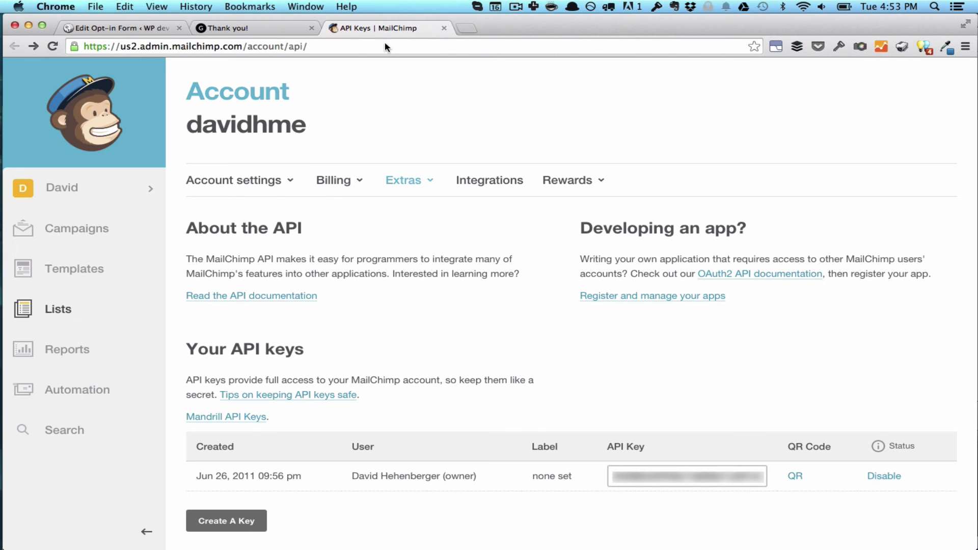
{"action": "left_click", "coordinate": [95, 317]}
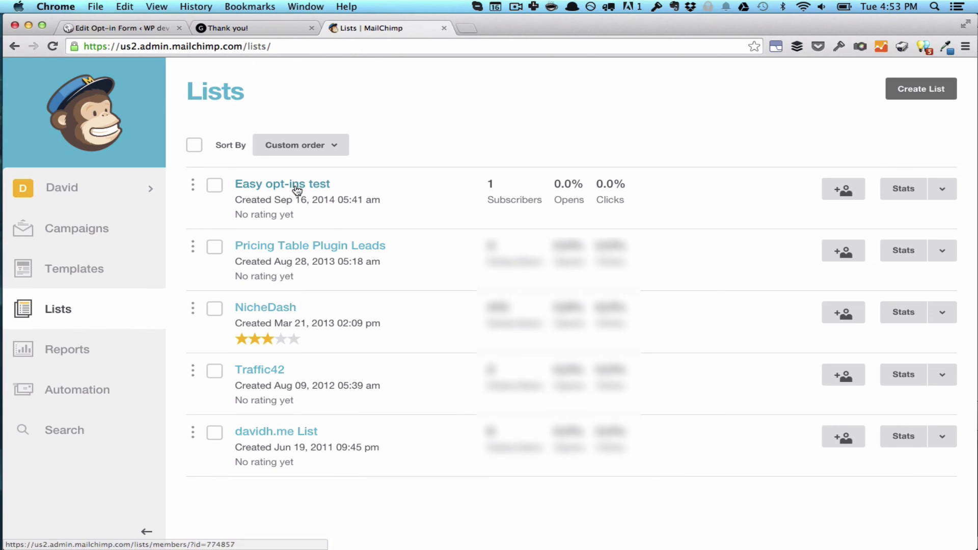
{"action": "left_click", "coordinate": [298, 189]}
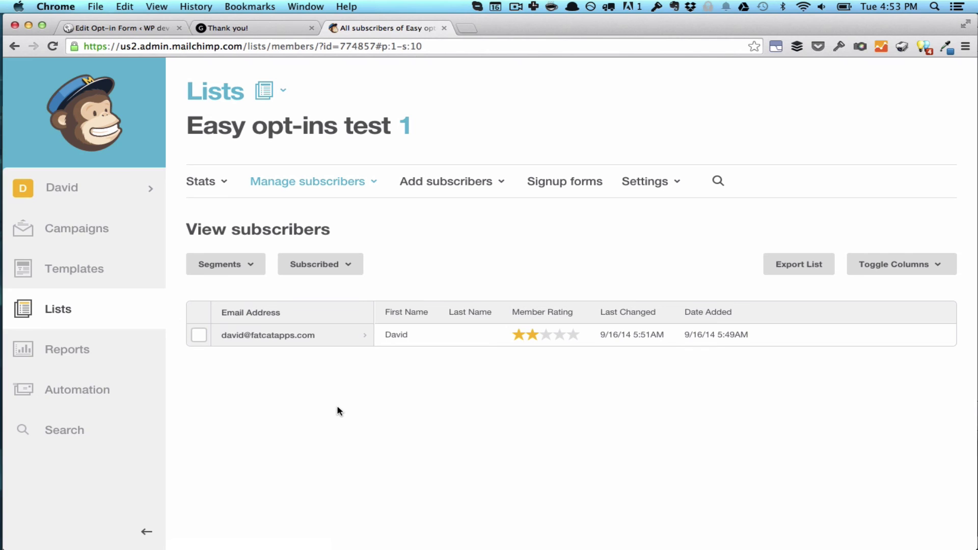
Return to the site's 'Thanks for signing up!' page beside the 'Join the list!' form
{"action": "key", "text": "ctrl+shift+Tab"}
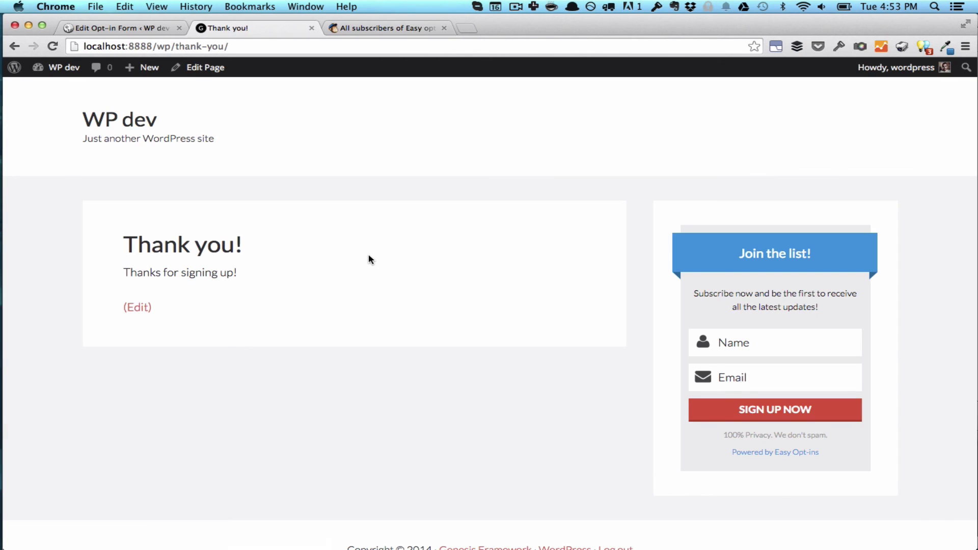